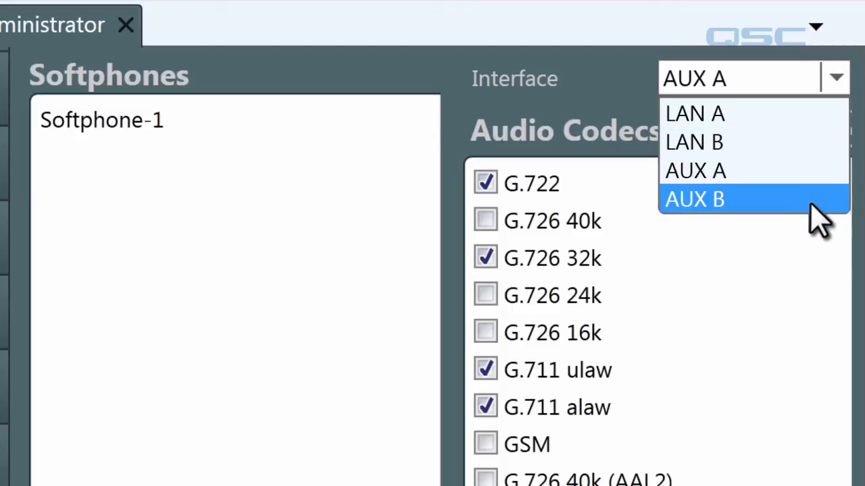
- Set the softphone interface to LAN A and open Softphone-1 for editing
click(760, 113)
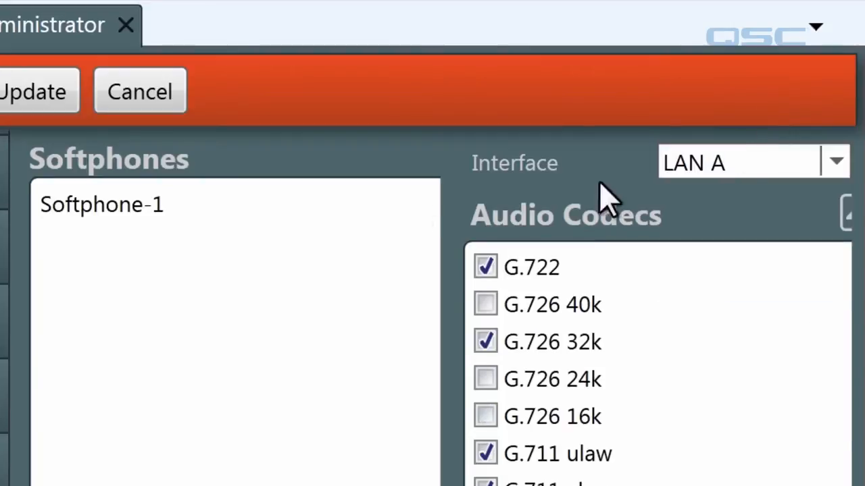
double_click(106, 204)
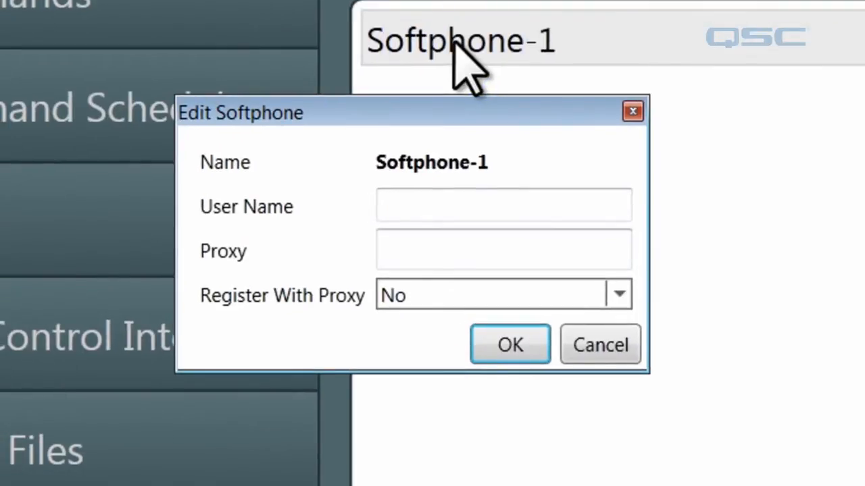
- Enter the SIP user name, set the proxy to 192.168.22.20, and set Register With Proxy to Yes
click(493, 207)
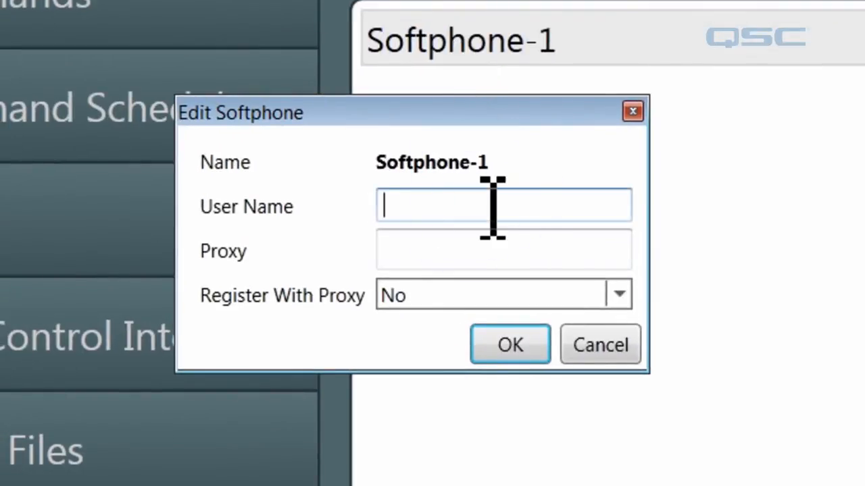
text(4650)
key(Tab)
text(19)
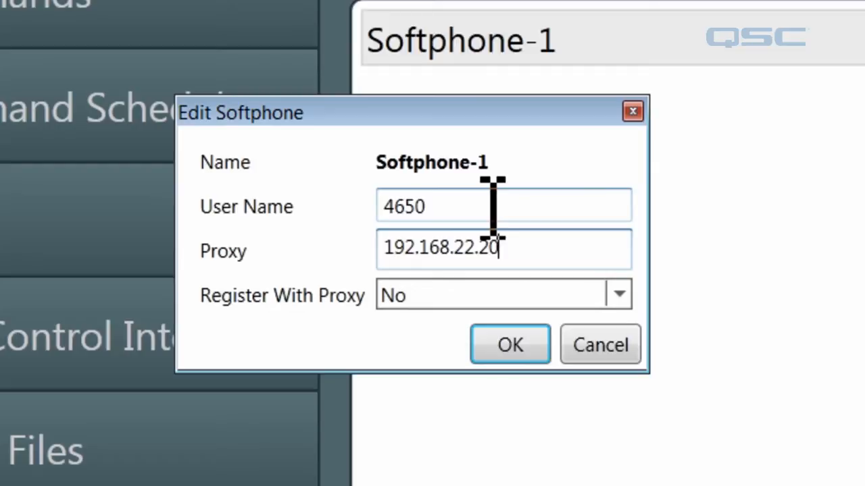
click(484, 302)
click(478, 325)
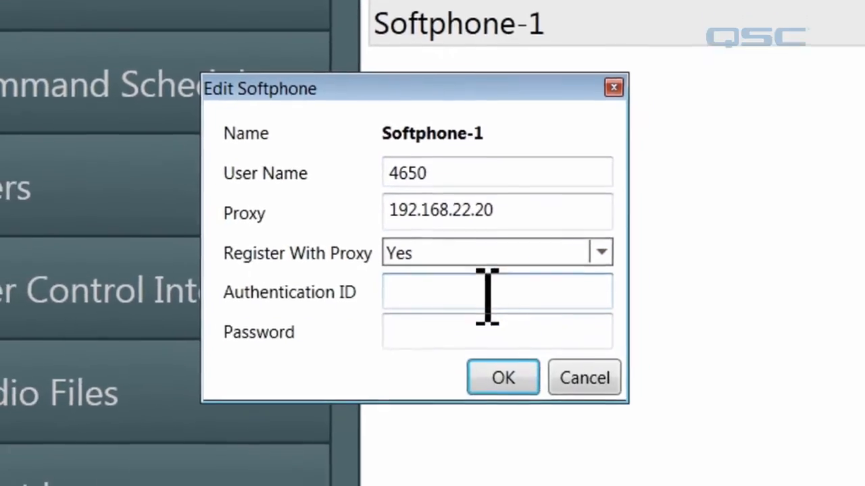
- Enter the authentication ID and the account password, confirm the dialog, and apply the update
click(457, 279)
key(Tab)
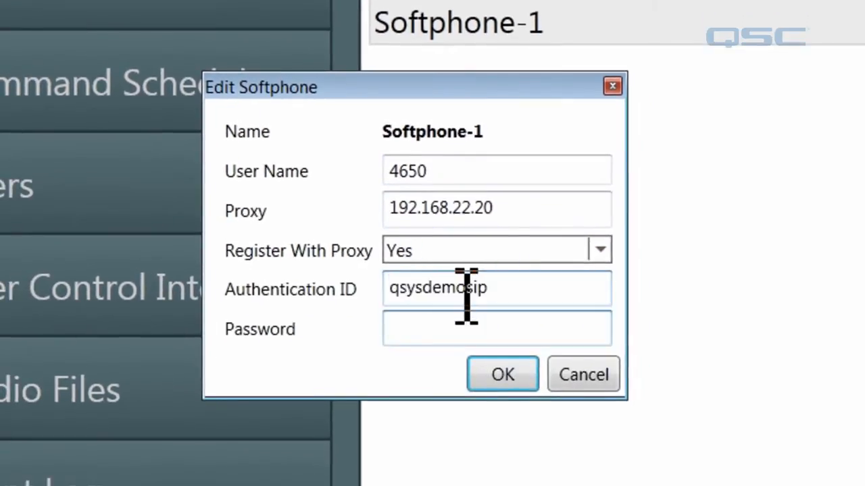
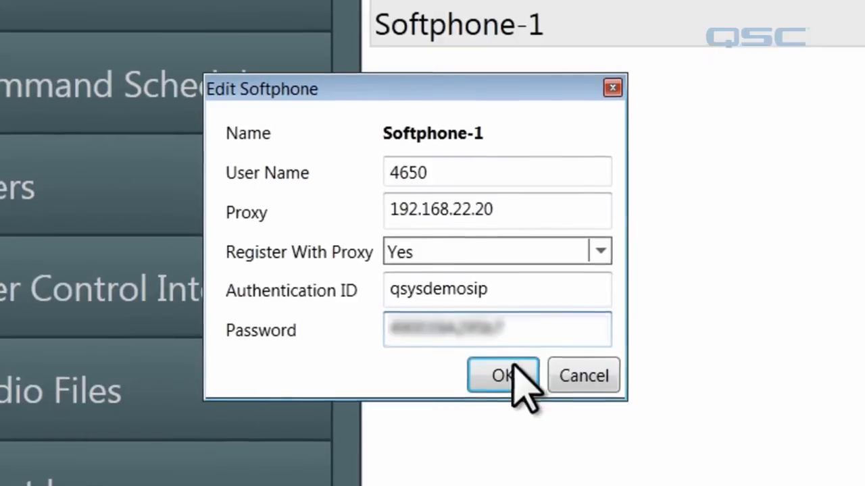
click(505, 373)
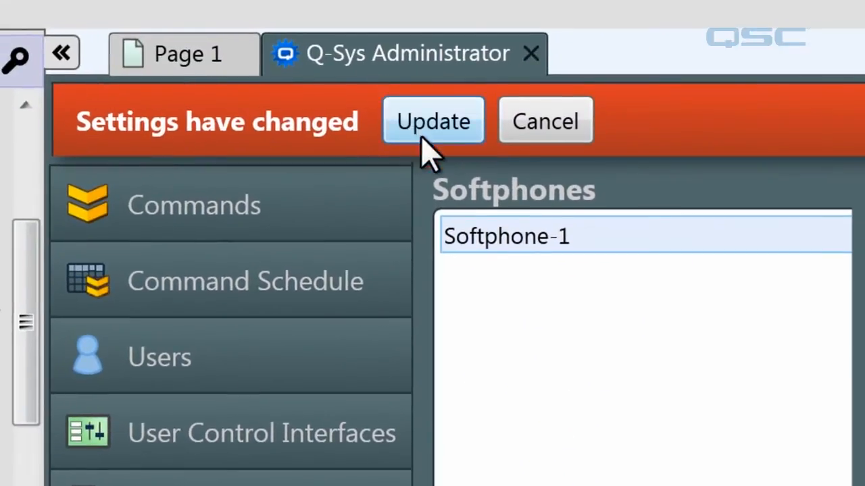
click(424, 139)
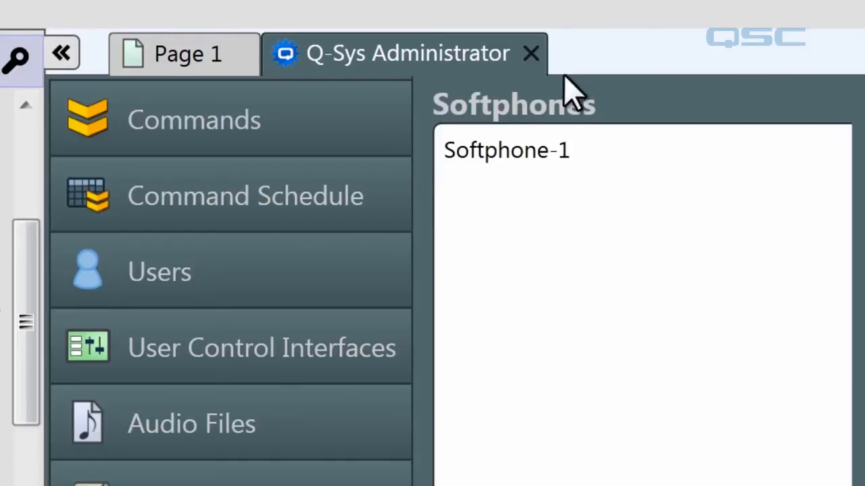
- Close the Administrator tab and open the Softphone-1 status control panel
click(530, 54)
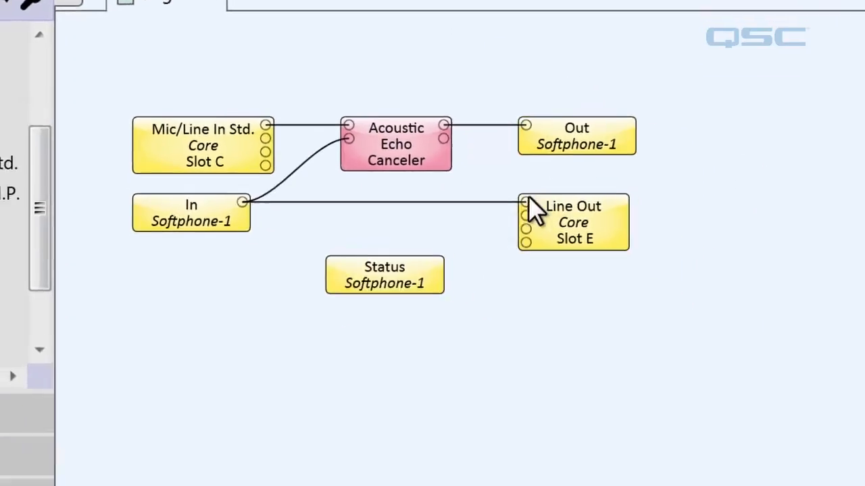
double_click(355, 213)
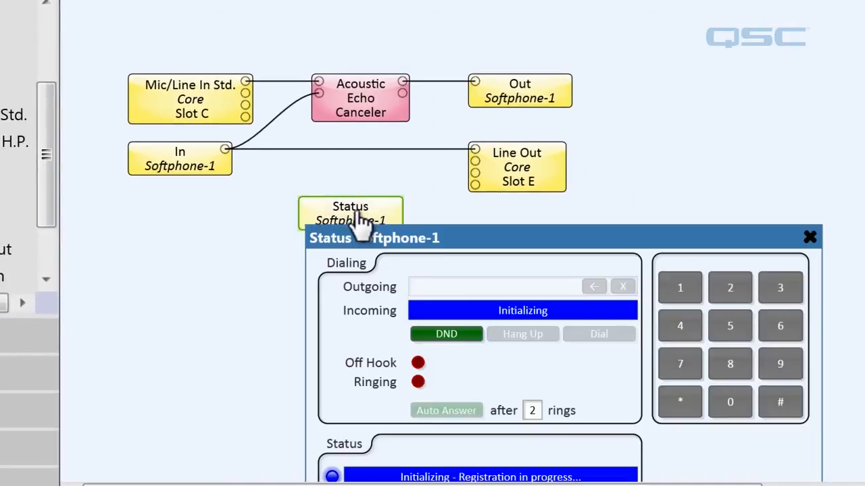
drag(491, 238, 521, 97)
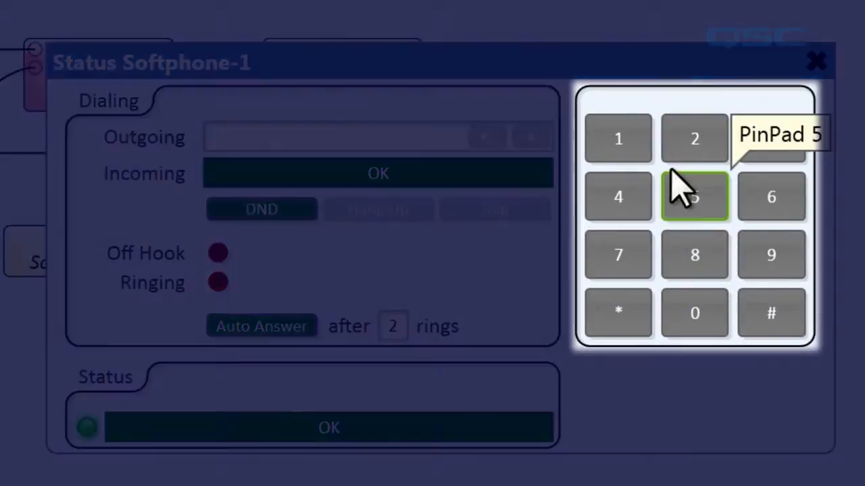
- Enter 54 on the keypad, delete the last digit, and clear the outgoing dial string
click(676, 190)
click(645, 206)
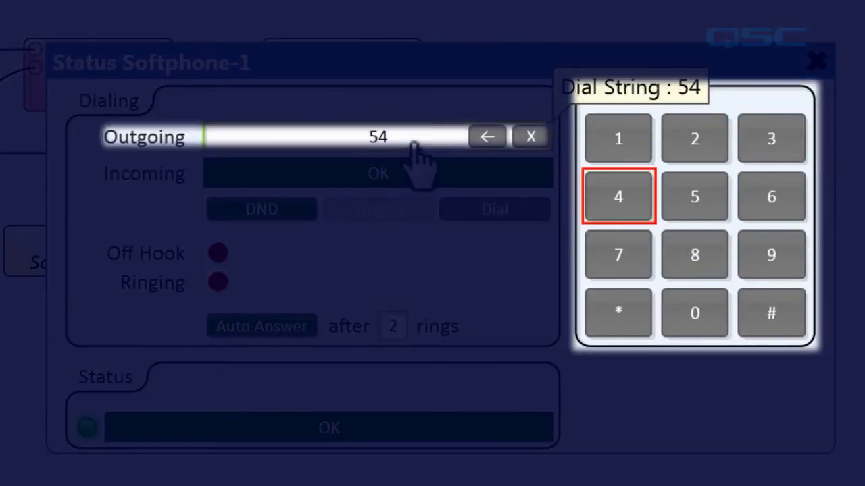
click(495, 135)
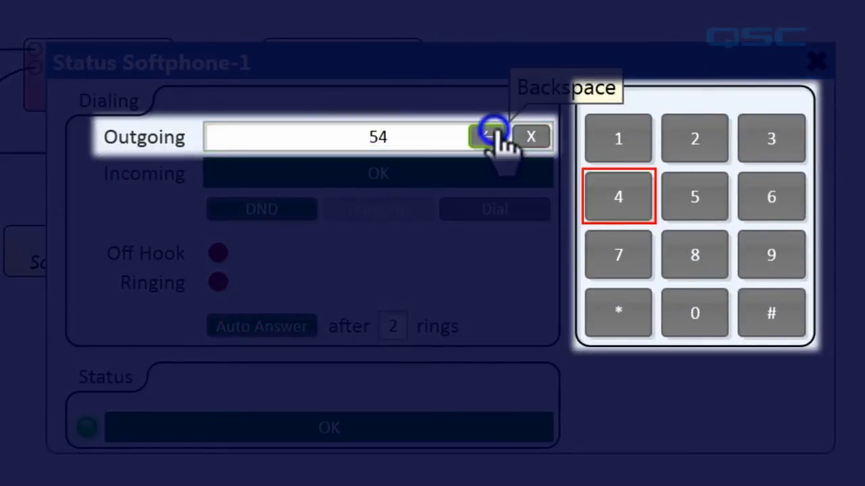
click(534, 137)
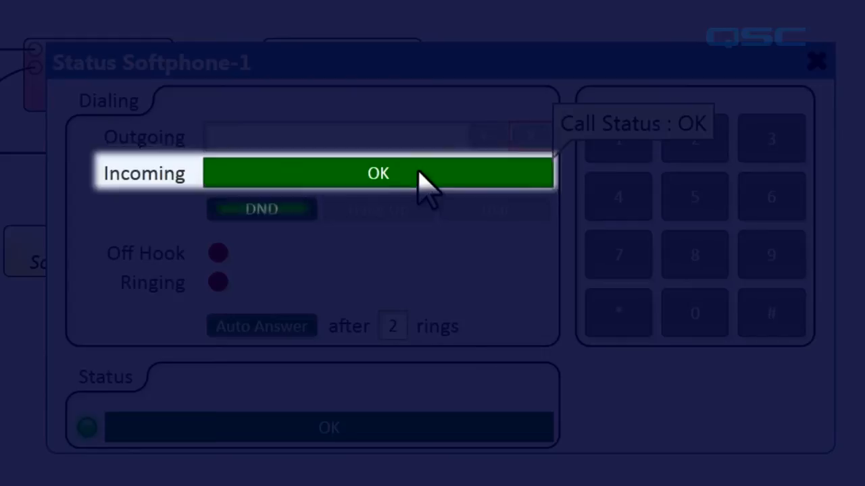
- Toggle Do Not Disturb on and off
click(285, 214)
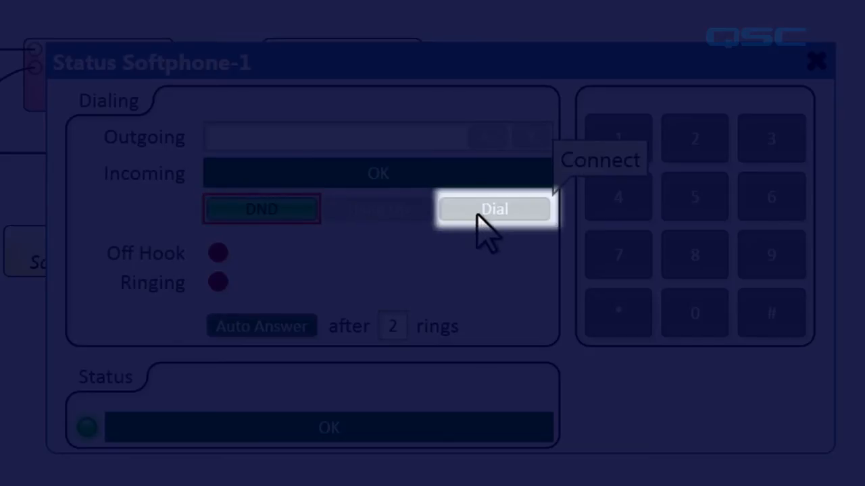
click(310, 212)
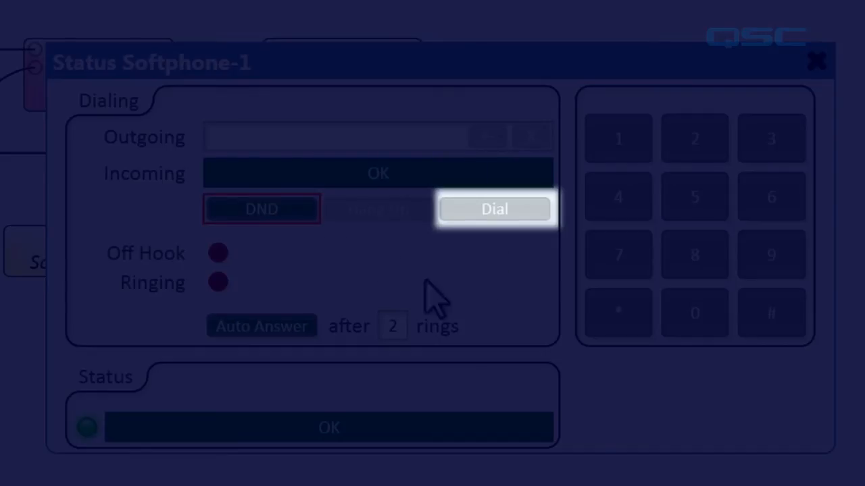
- Paste the phone number into the outgoing field and dial it
mouse_move(225, 286)
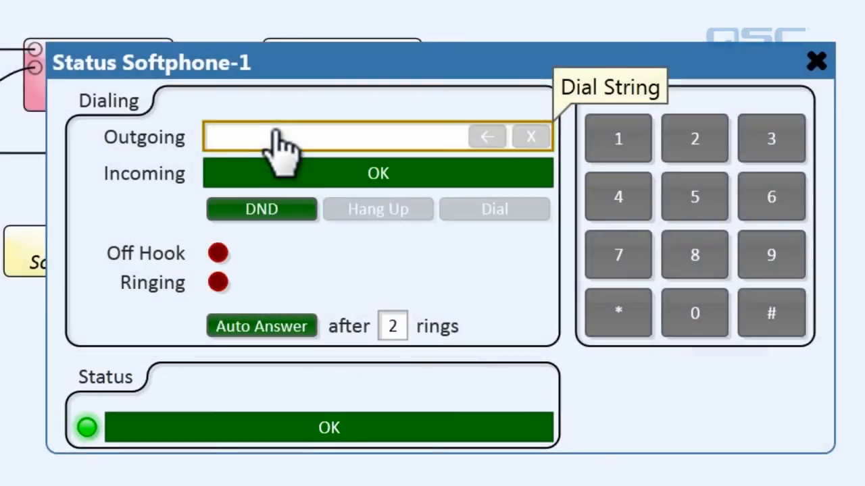
key(ctrl+v)
click(496, 211)
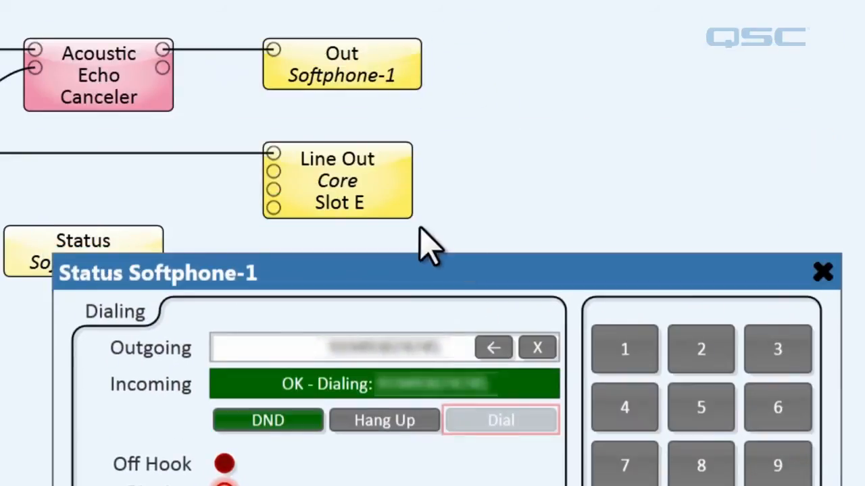
- Turn on listening for the Line Out input probe and pin the probe open
mouse_move(291, 162)
click(233, 31)
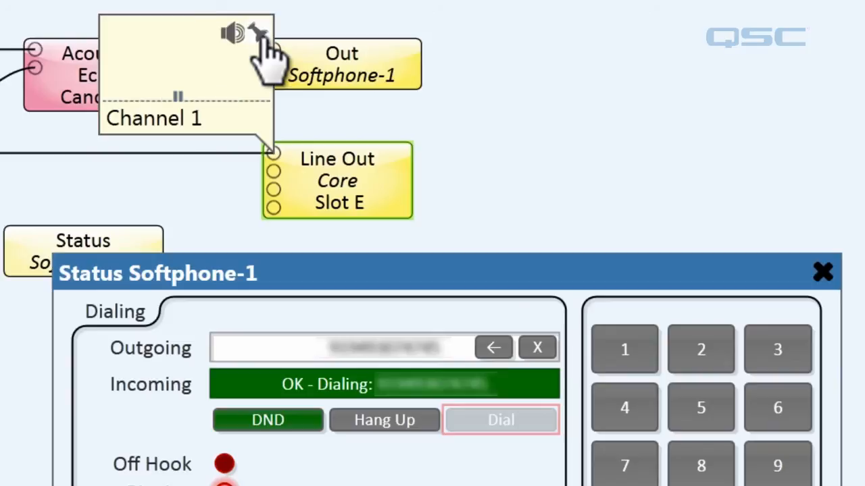
click(259, 32)
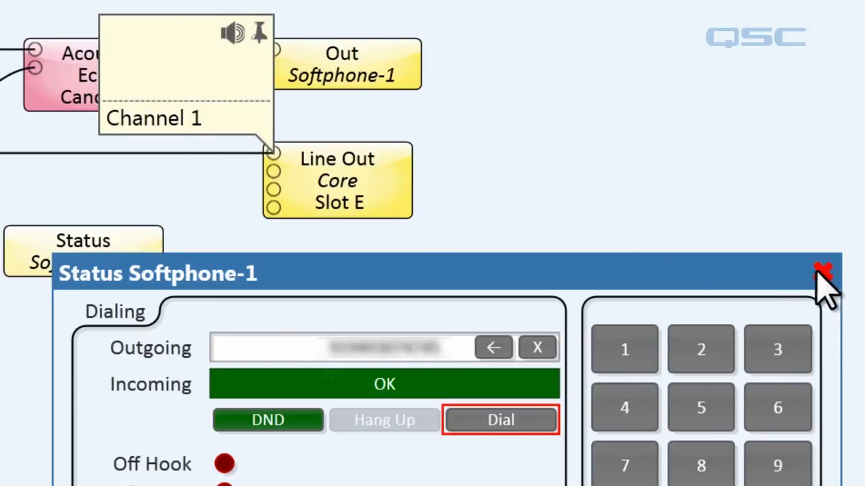
- Close the status panel and stop running the design
click(823, 273)
key(F7)
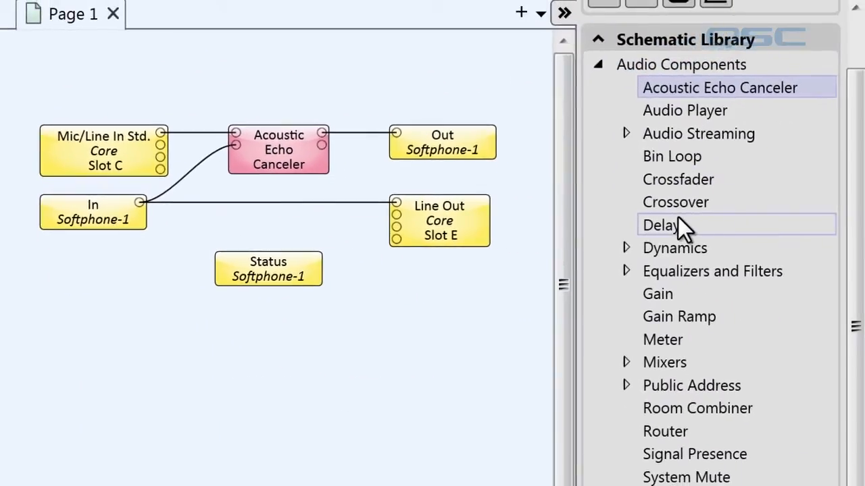
- Add an Automatic Gain Control and a Parametric Equalizer from the Schematic Library to the schematic
click(626, 248)
drag(689, 200, 188, 200)
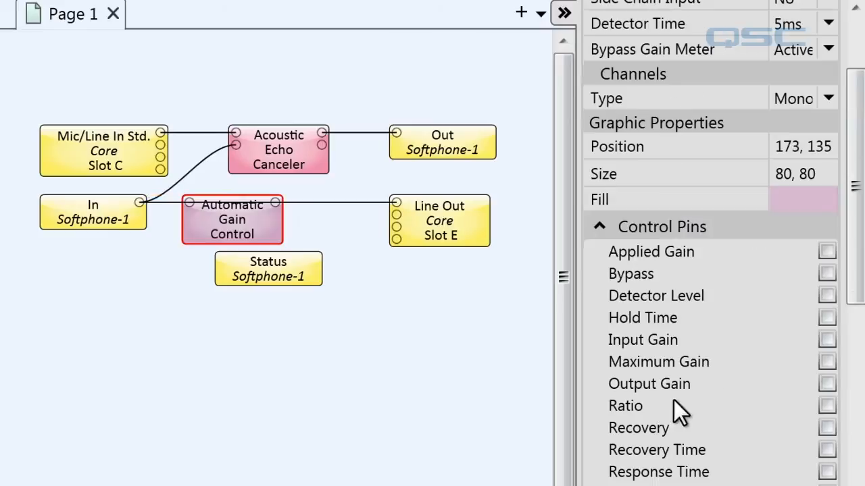
scroll(849, 291, down, 10)
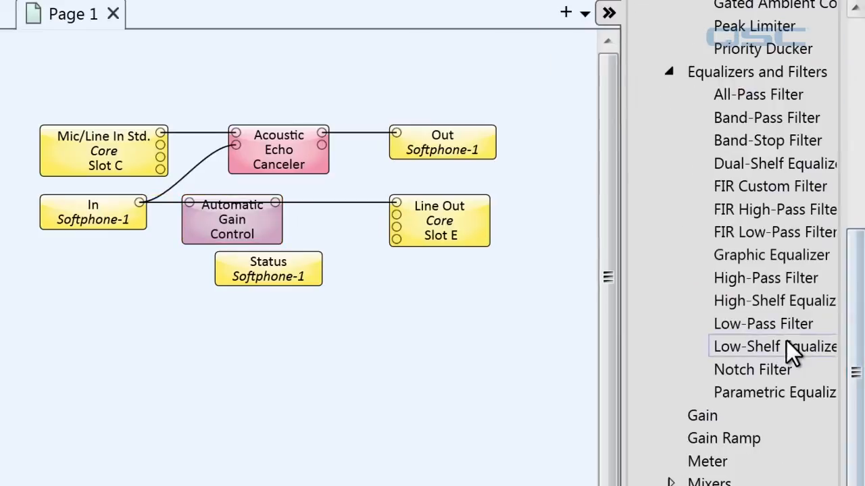
drag(784, 394, 293, 197)
drag(437, 220, 474, 221)
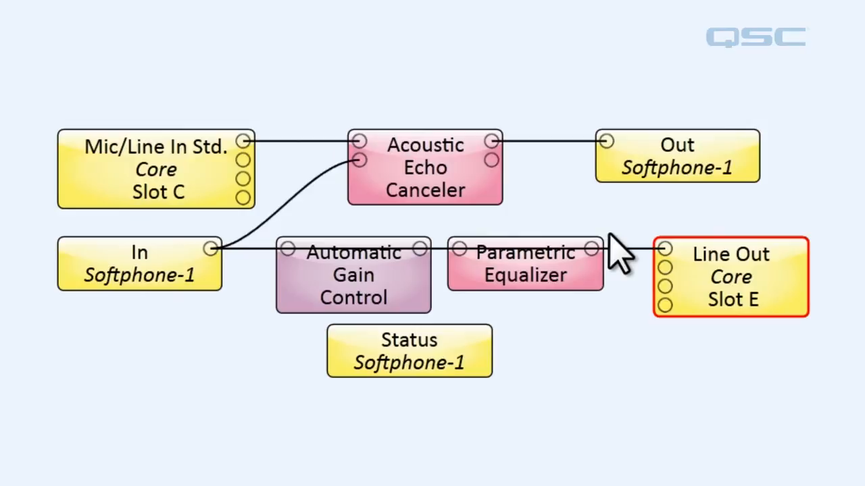
- Replace the Softphone In to Line Out wire with a chain through the Automatic Gain Control and Parametric Equalizer
click(623, 249)
key(Delete)
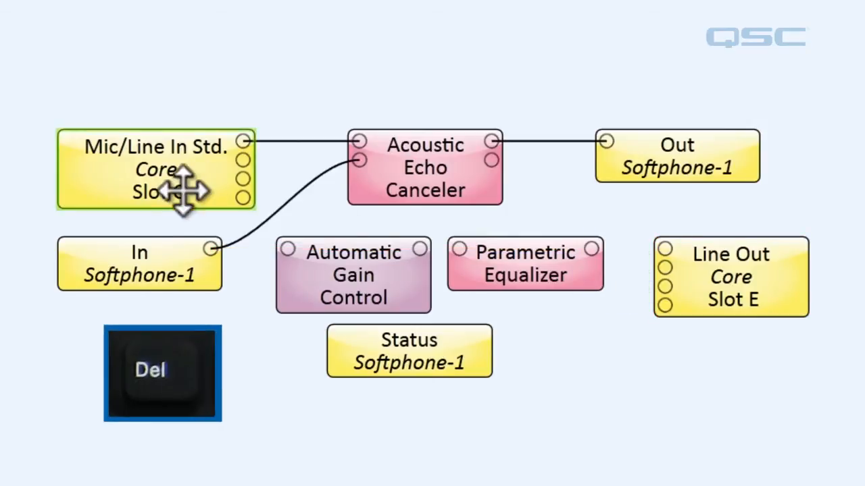
drag(210, 249, 287, 249)
drag(419, 249, 460, 249)
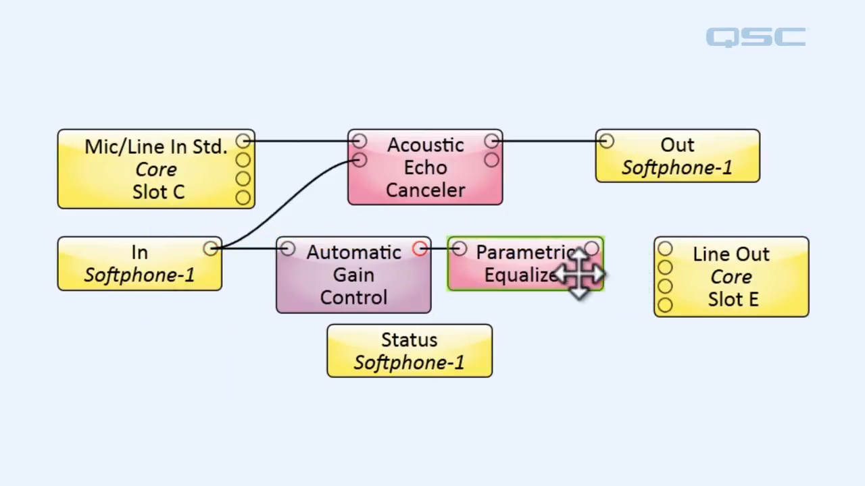
drag(591, 250, 660, 264)
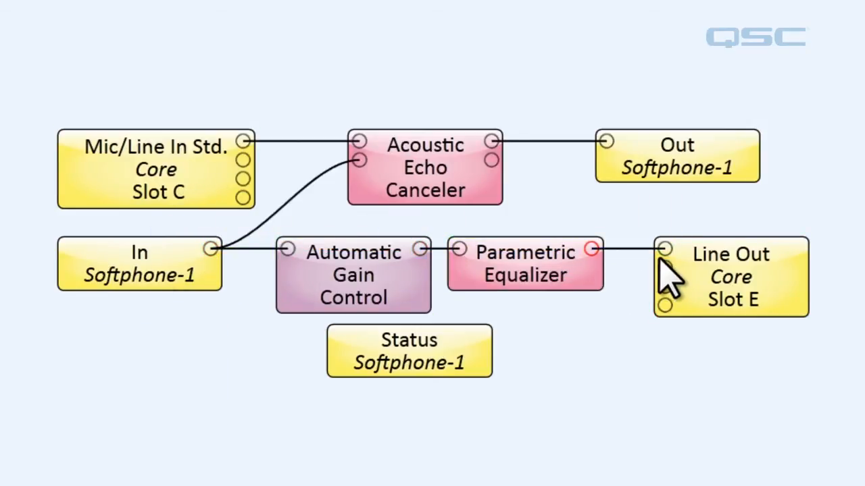
- Open the Softphone-1 status panel to check it, then close it
double_click(401, 360)
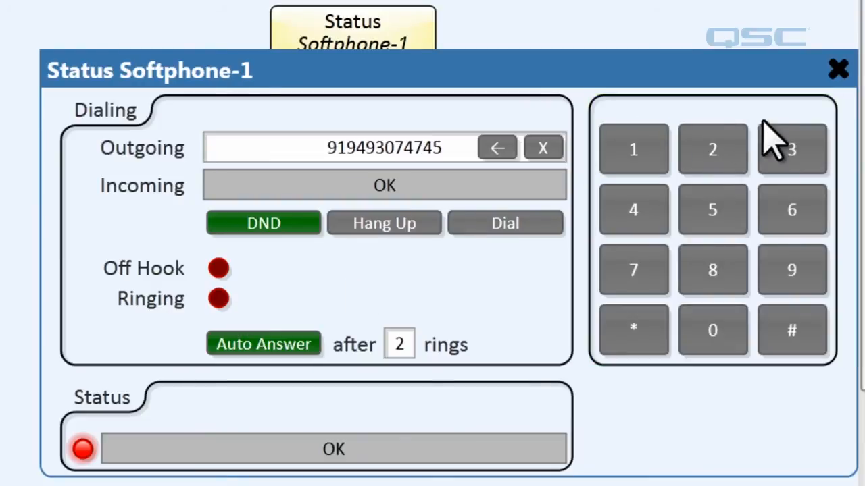
click(838, 71)
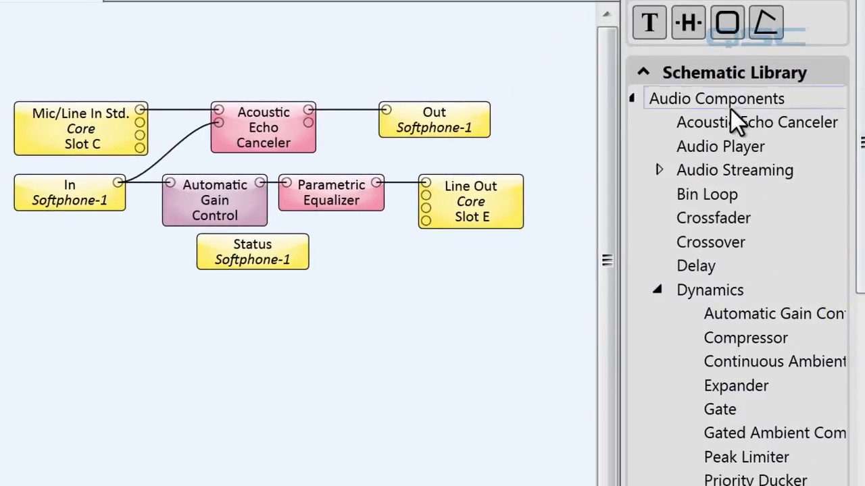
- Place an Audio Player component on the schematic
drag(727, 147, 426, 317)
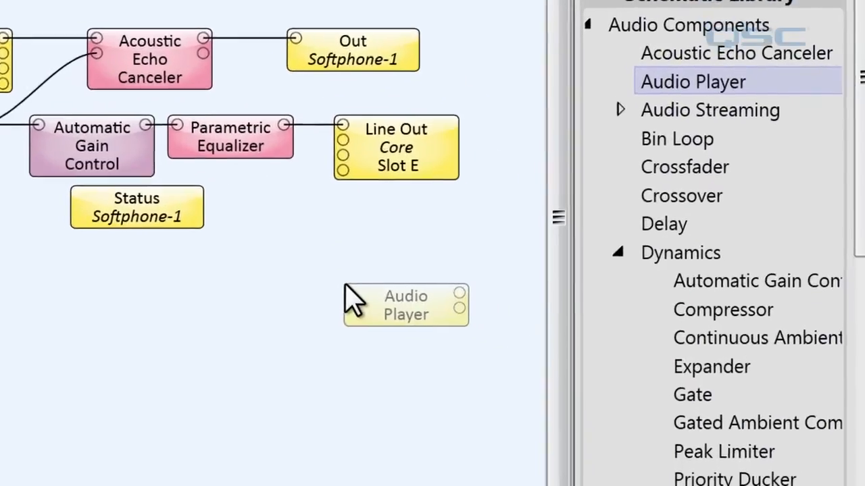
drag(346, 297, 348, 292)
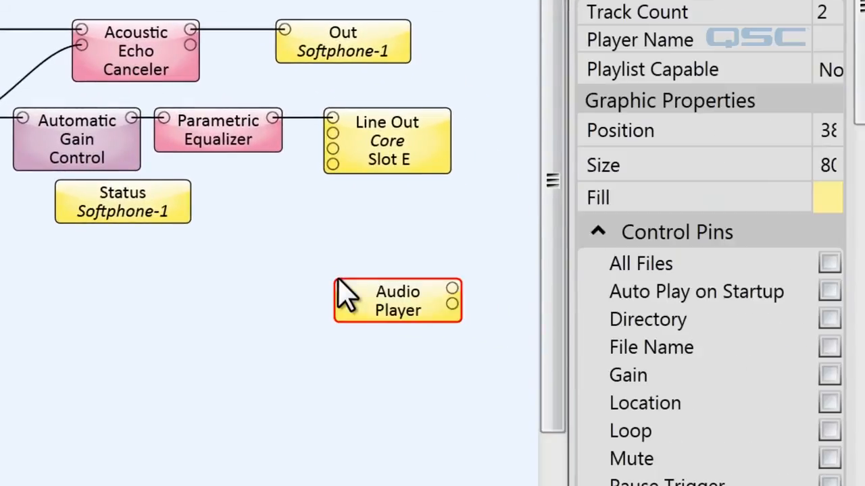
- Enable the Ring (trigger) control pin on the Softphone-1 Status block
click(126, 196)
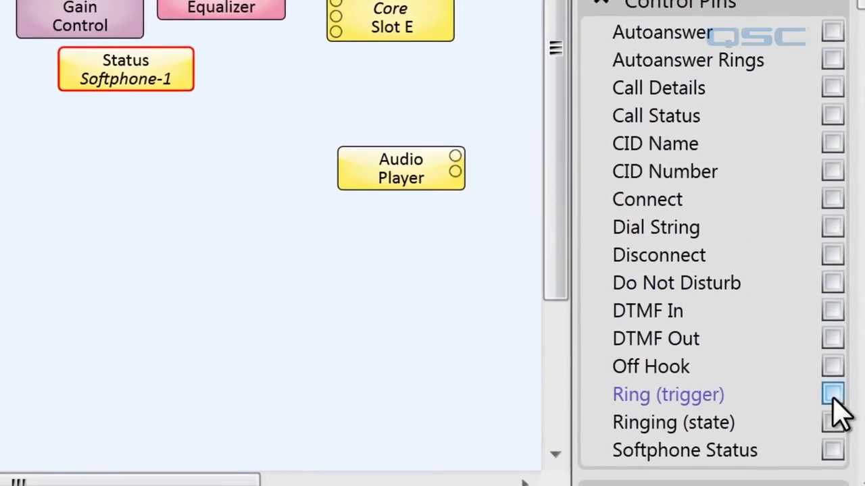
click(832, 397)
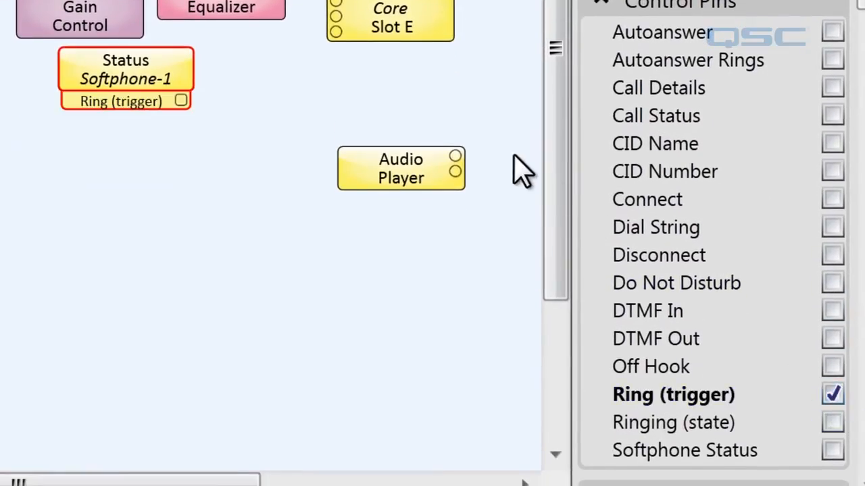
- Enable the Audio Player's Play Trigger pin and wire Ring (trigger) to it
click(401, 169)
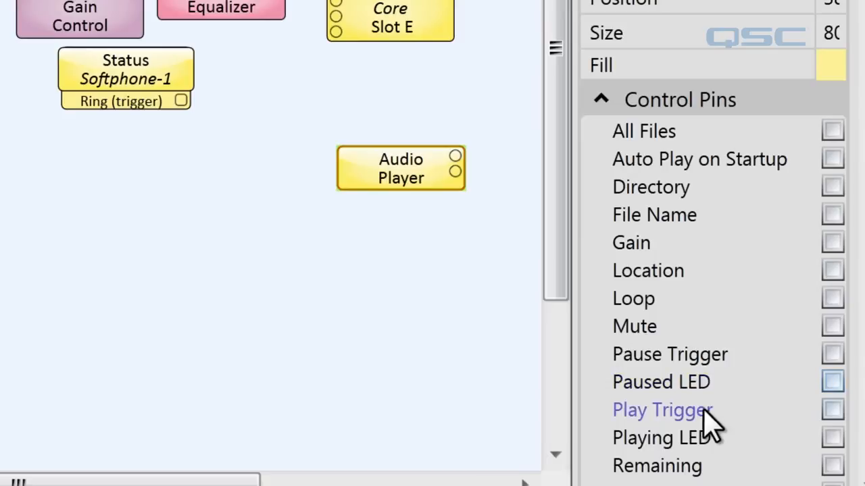
click(829, 412)
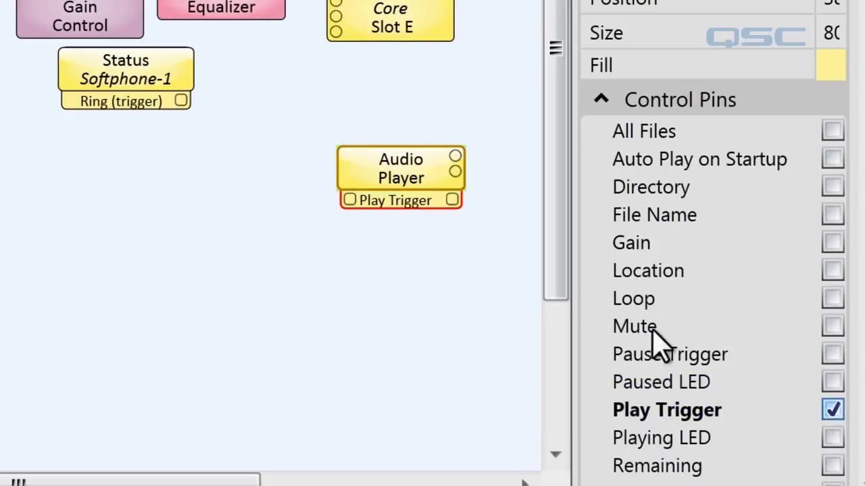
drag(181, 101, 349, 202)
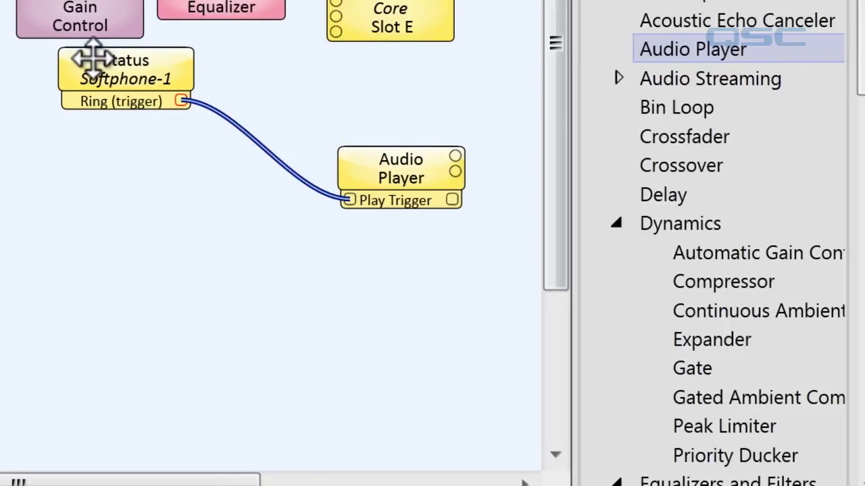
- Enable the Status block's Ringing (state) pin and replace the Ring (trigger) wire with one from Ringing (state) to Play Trigger
click(125, 67)
click(833, 423)
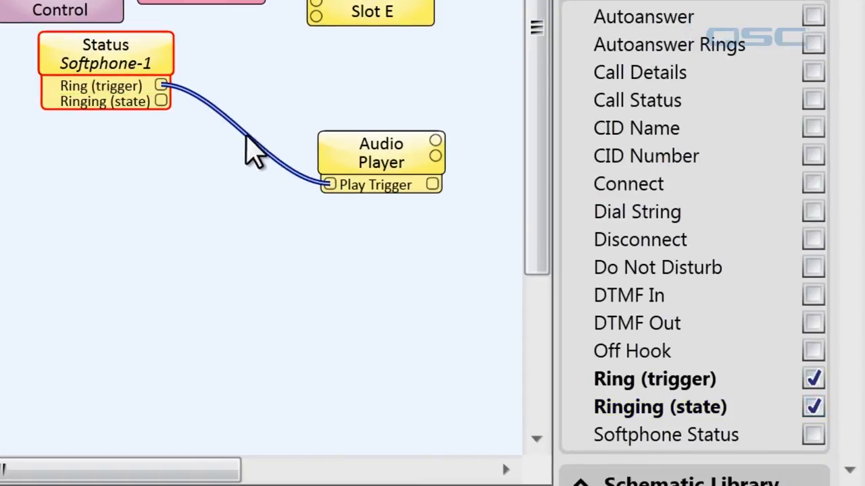
click(269, 164)
key(Delete)
drag(163, 101, 327, 183)
- Enable the Stop Trigger control pin on the Audio Player
click(351, 160)
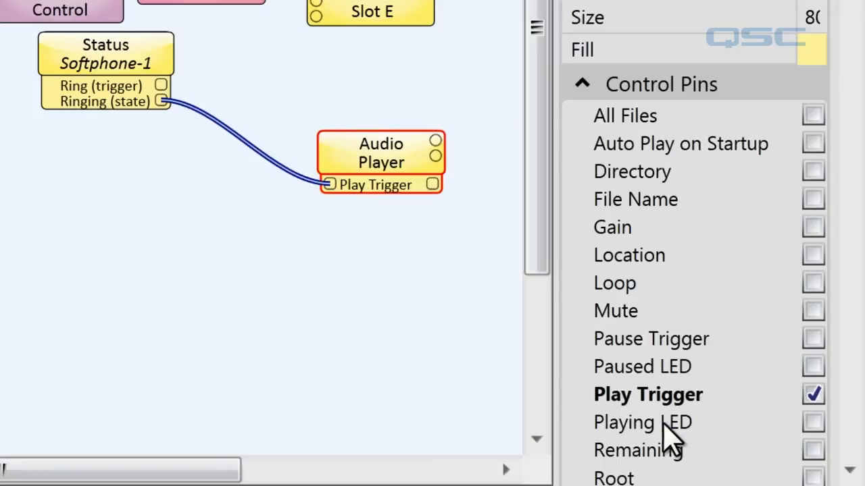
scroll(773, 344, down, 6)
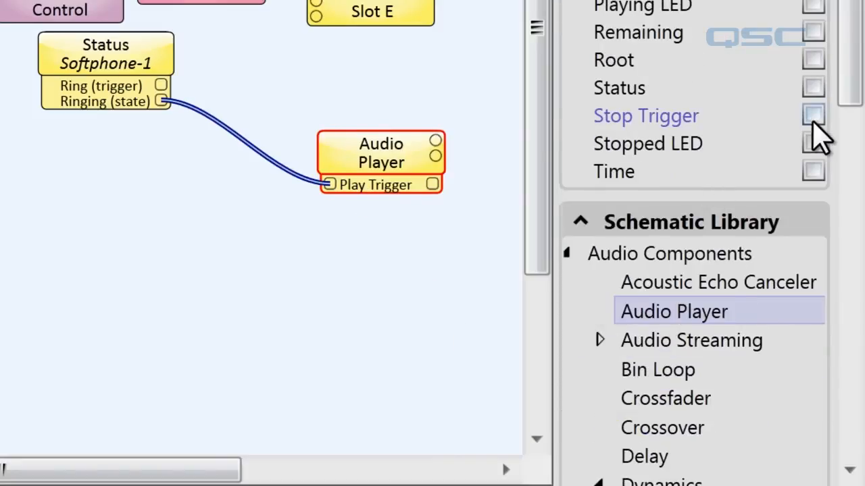
click(813, 117)
- Place a Control Function component on the schematic below the Status block
drag(852, 47, 849, 311)
drag(637, 112, 120, 155)
drag(133, 168, 134, 168)
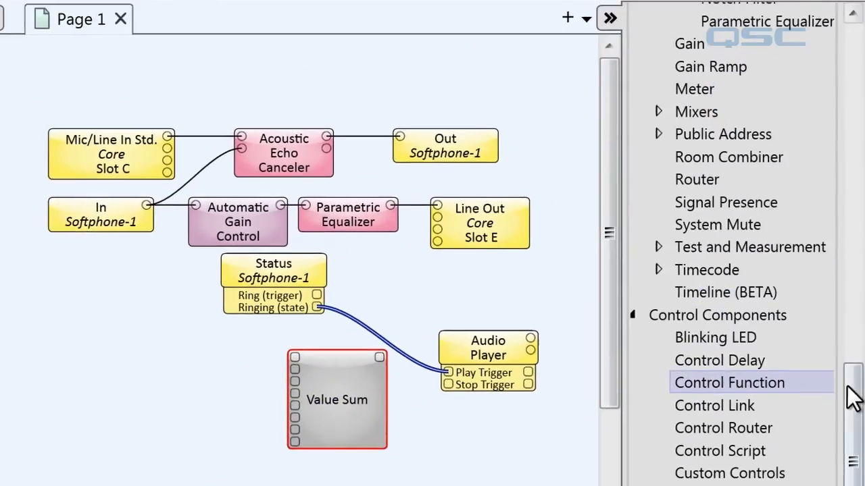
- Set the Control Function component's function to Logic NOT
drag(848, 386, 829, 39)
scroll(825, 75, up, 2)
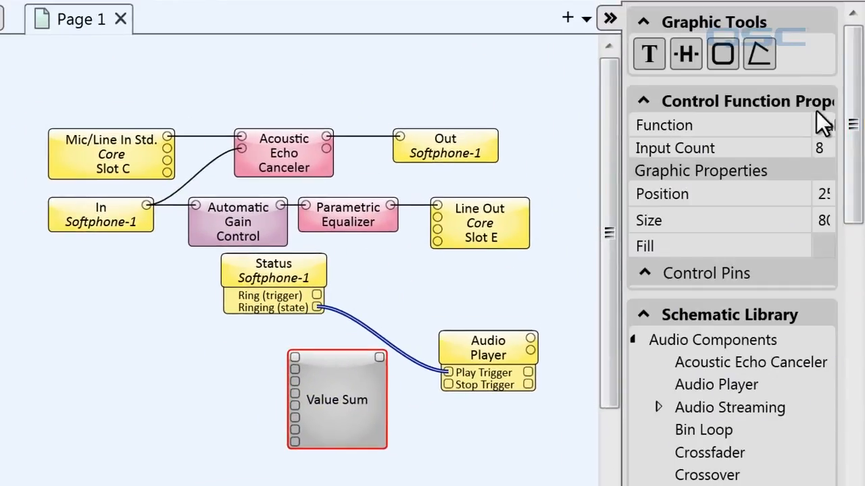
click(825, 125)
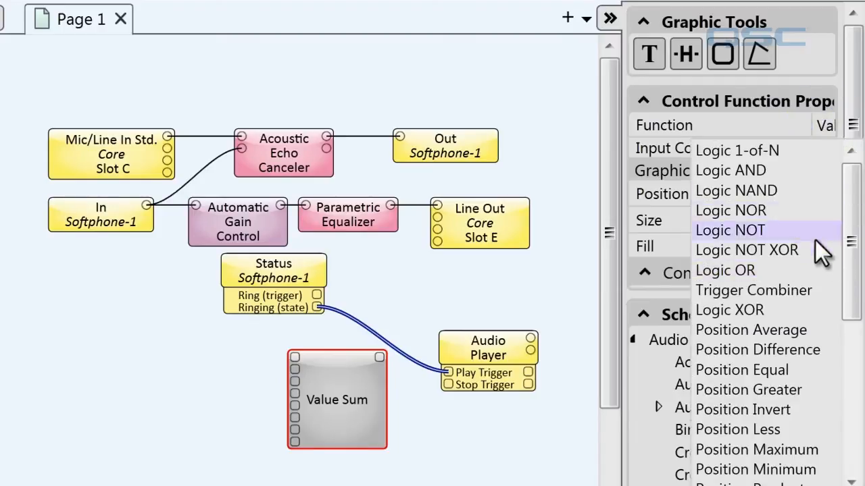
click(797, 230)
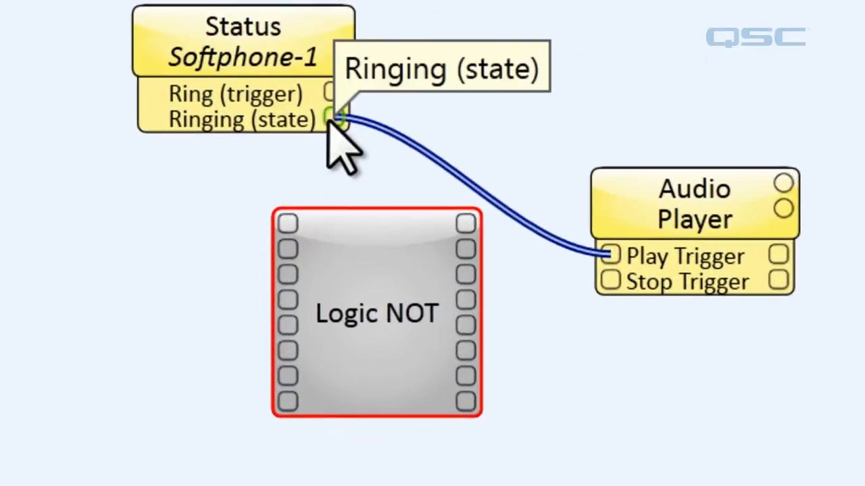
- Connect the Logic NOT block between Ringing (state) and the Audio Player's Stop Trigger
drag(321, 266, 293, 326)
drag(281, 217, 286, 222)
drag(465, 224, 606, 295)
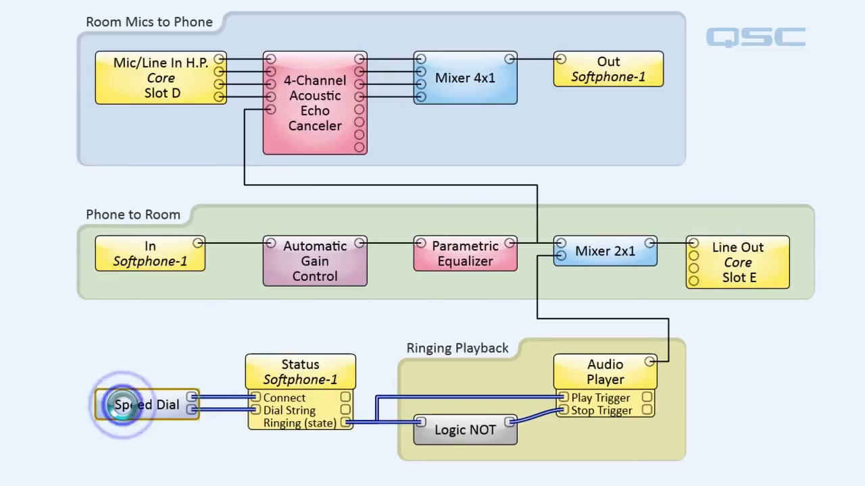
- Open the Speed Dial container and its Speed Dial control panel
double_click(123, 405)
drag(366, 38, 670, 30)
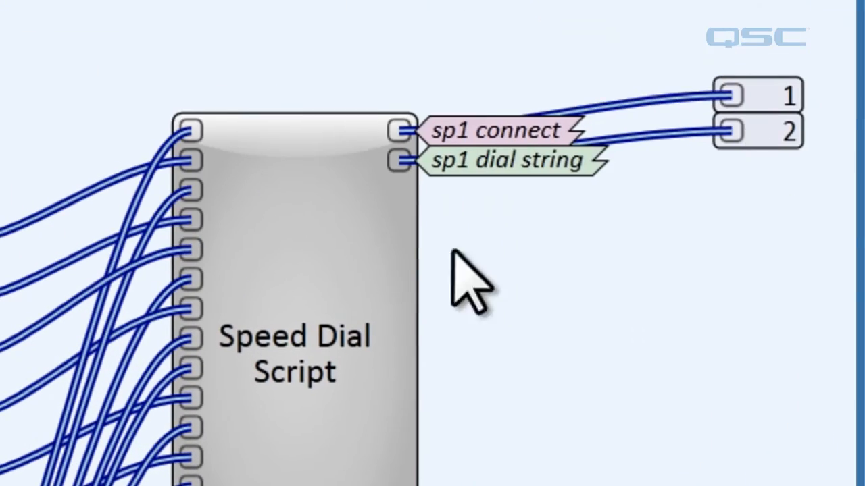
click(467, 219)
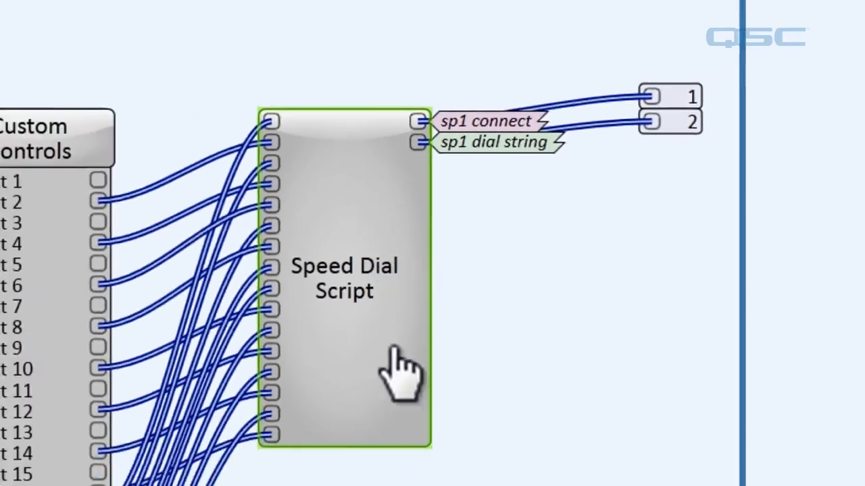
click(440, 427)
click(440, 427)
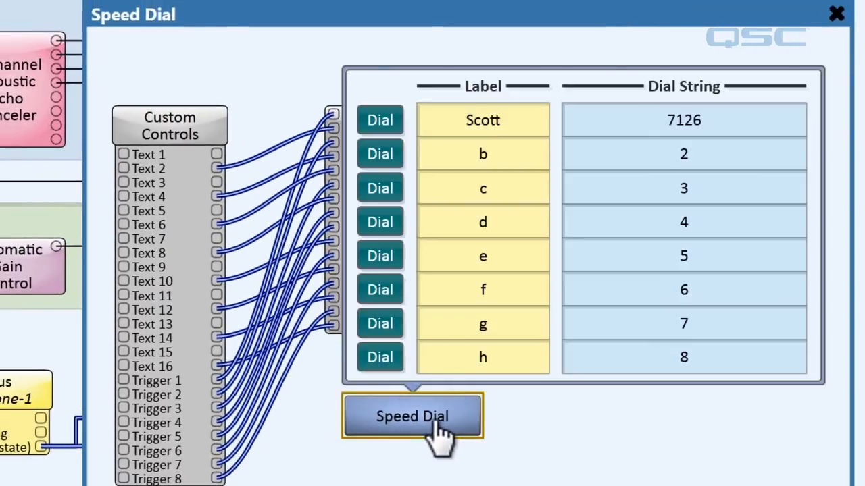
- Label the second speed-dial entry with a contact's name
click(497, 162)
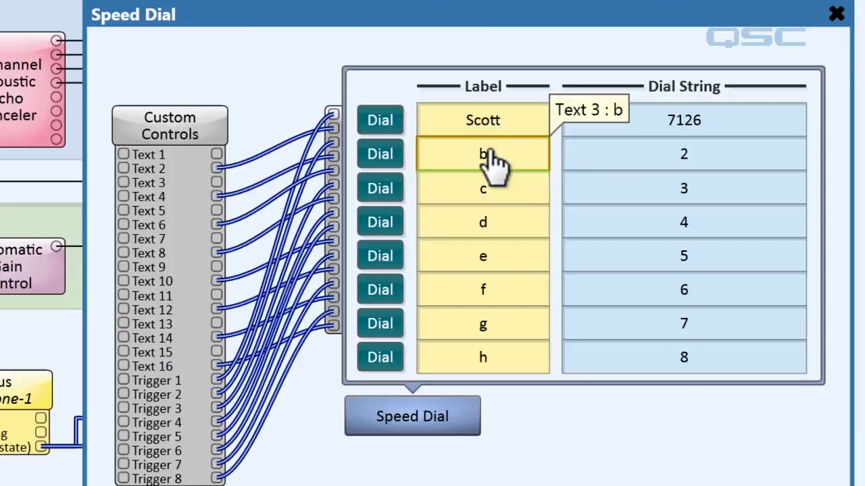
text(Nate)
key(Return)
click(668, 152)
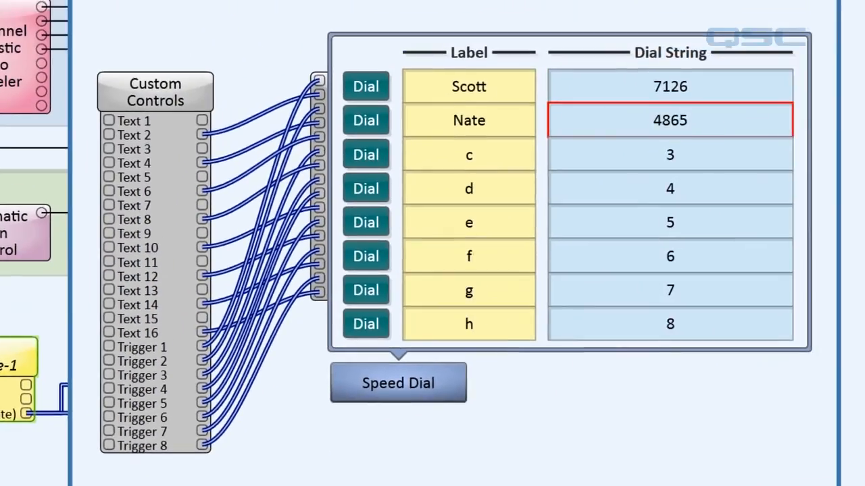
- Open the Speed Dial Script's code editor
click(438, 377)
click(367, 196)
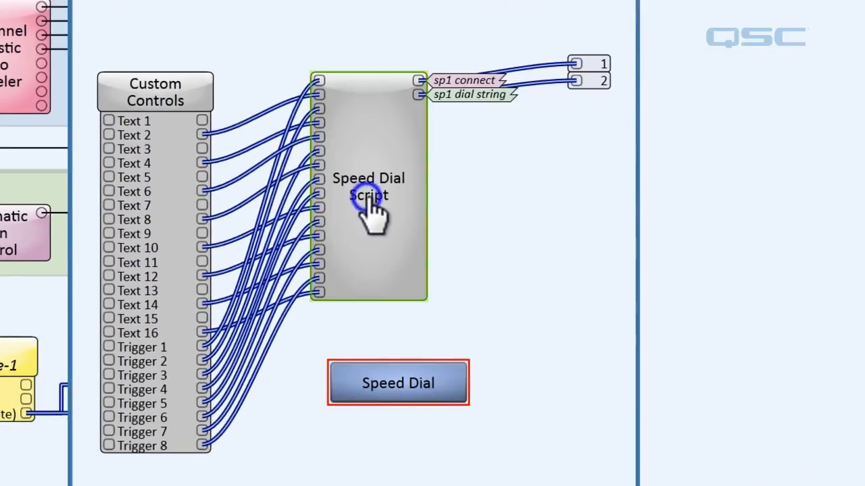
double_click(369, 196)
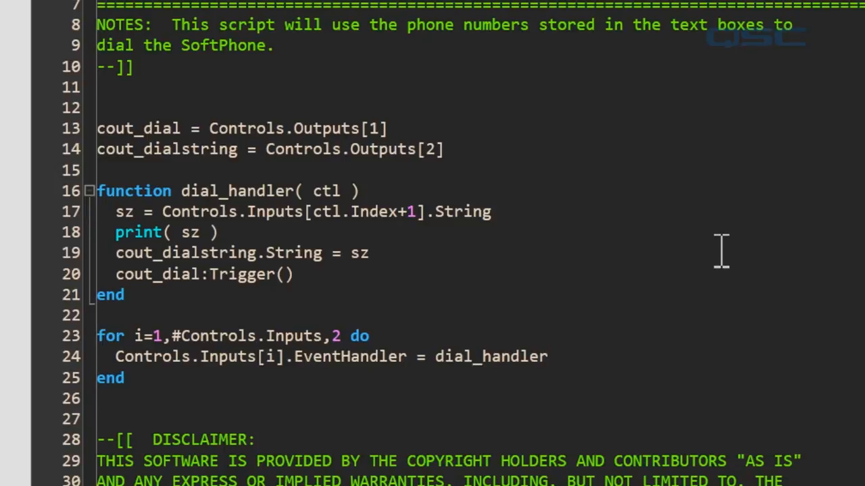